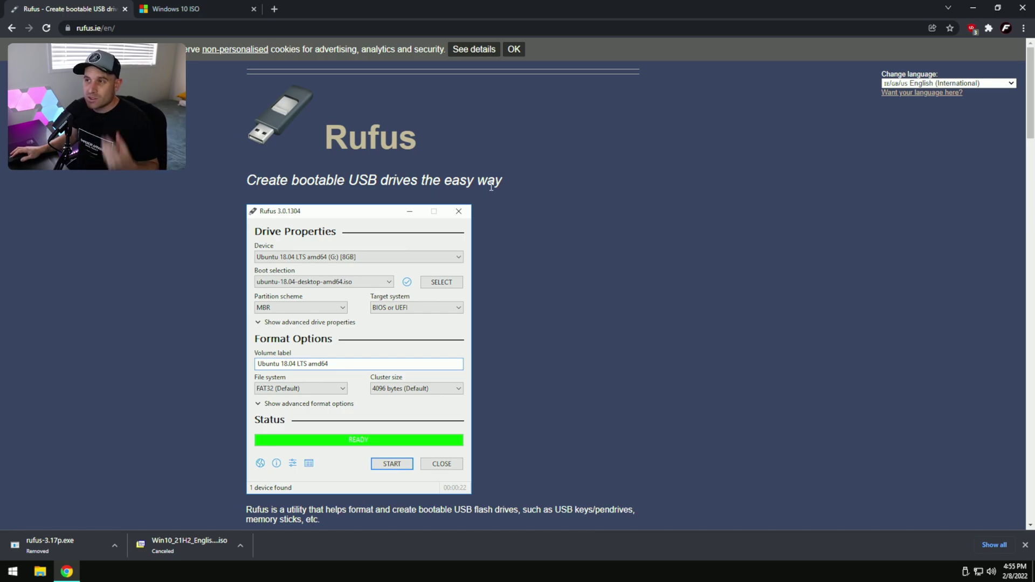
- Scroll to the Rufus 3.17 download links, then switch to Microsoft's Windows 10 ISO download page
{"action": "scroll", "coordinate": [557, 322], "scroll_direction": "down", "scroll_amount": 8}
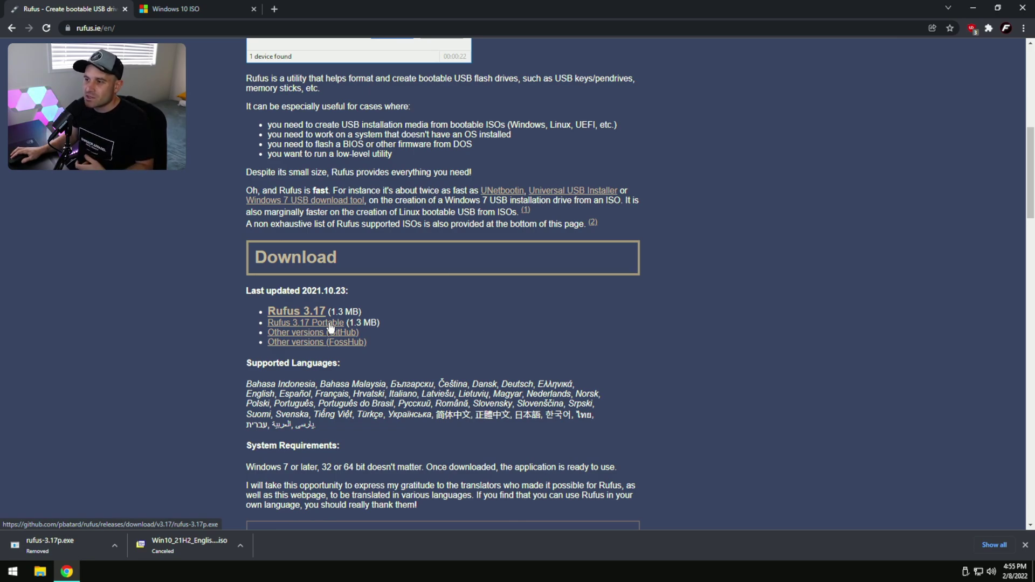
{"action": "left_click", "coordinate": [208, 9]}
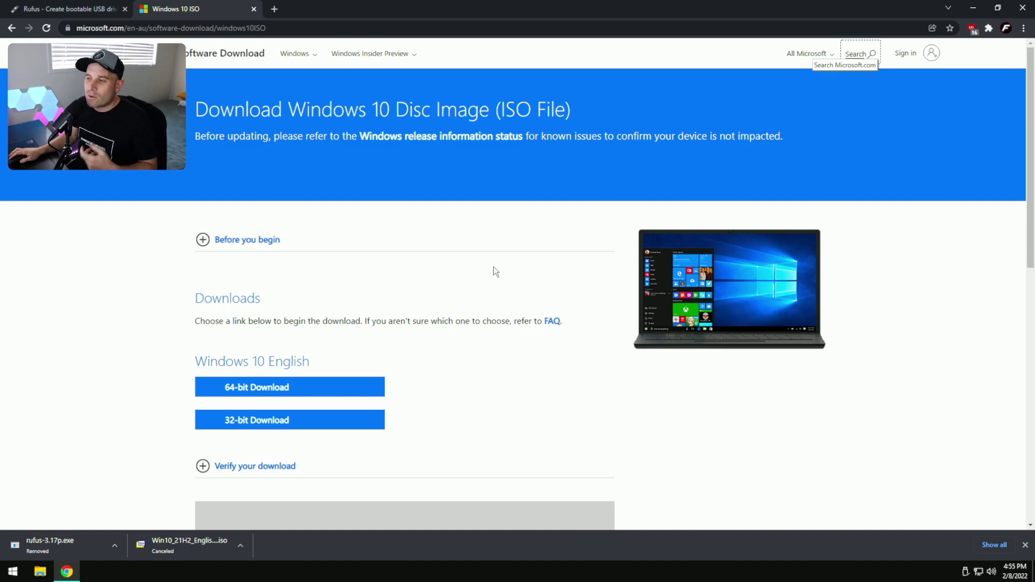
{"action": "left_click", "coordinate": [1023, 7]}
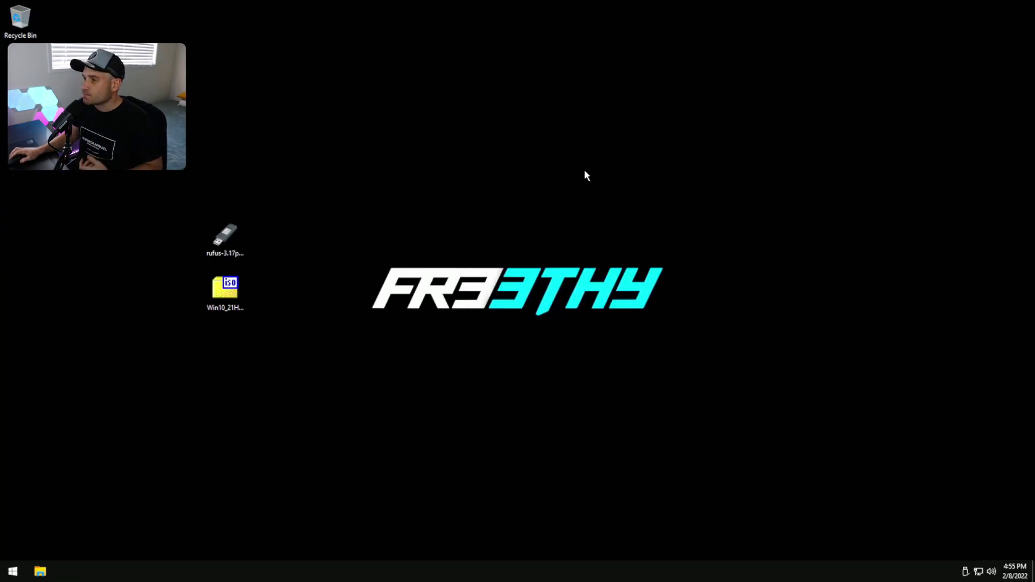
{"action": "left_click", "coordinate": [230, 300]}
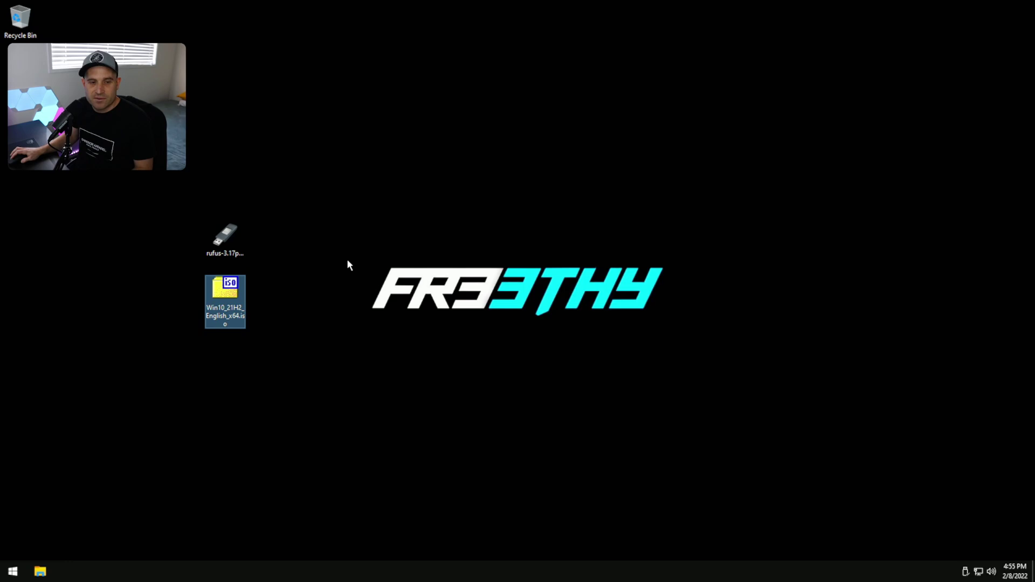
{"action": "double_click", "coordinate": [225, 236]}
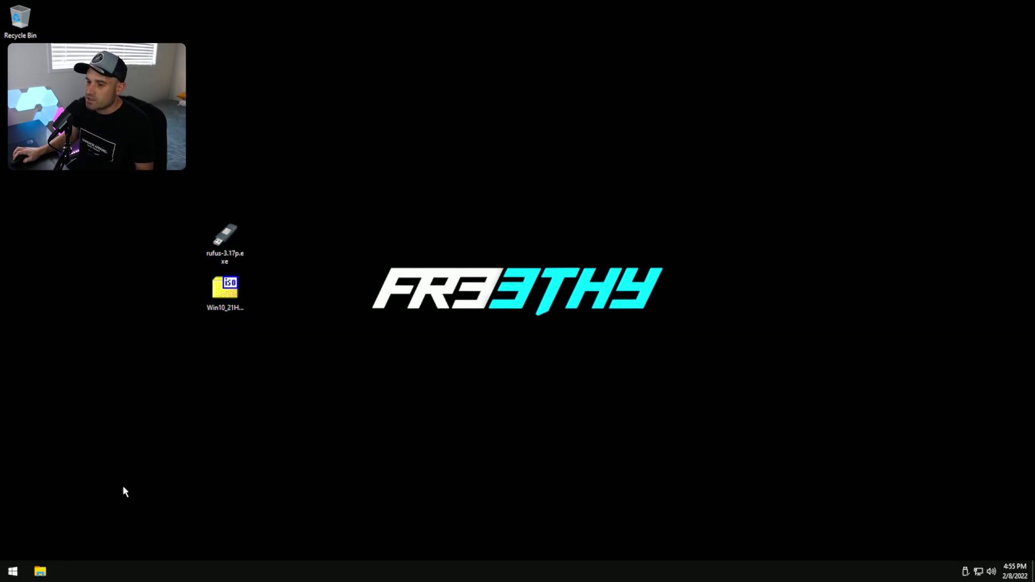
{"action": "left_click", "coordinate": [40, 572]}
{"action": "left_click_drag", "start_coordinate": [586, 125], "coordinate": [593, 111]}
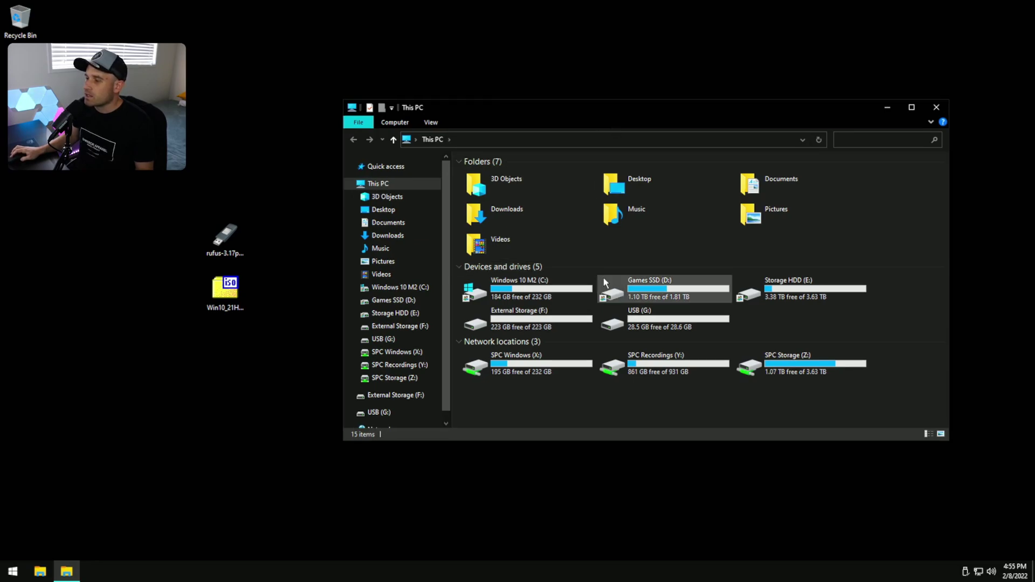
{"action": "left_click", "coordinate": [648, 319]}
{"action": "left_click", "coordinate": [567, 323]}
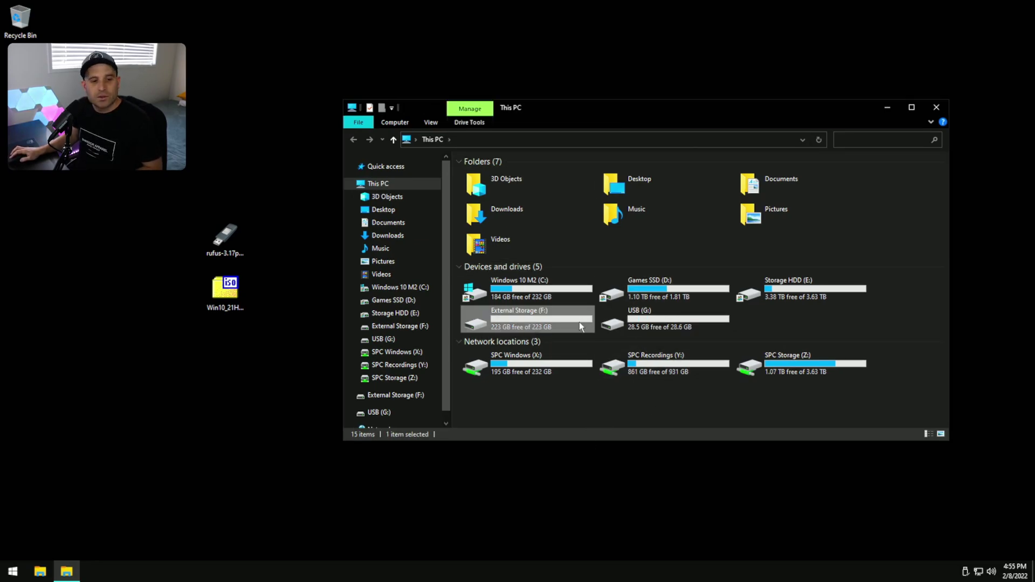
{"action": "left_click", "coordinate": [658, 314]}
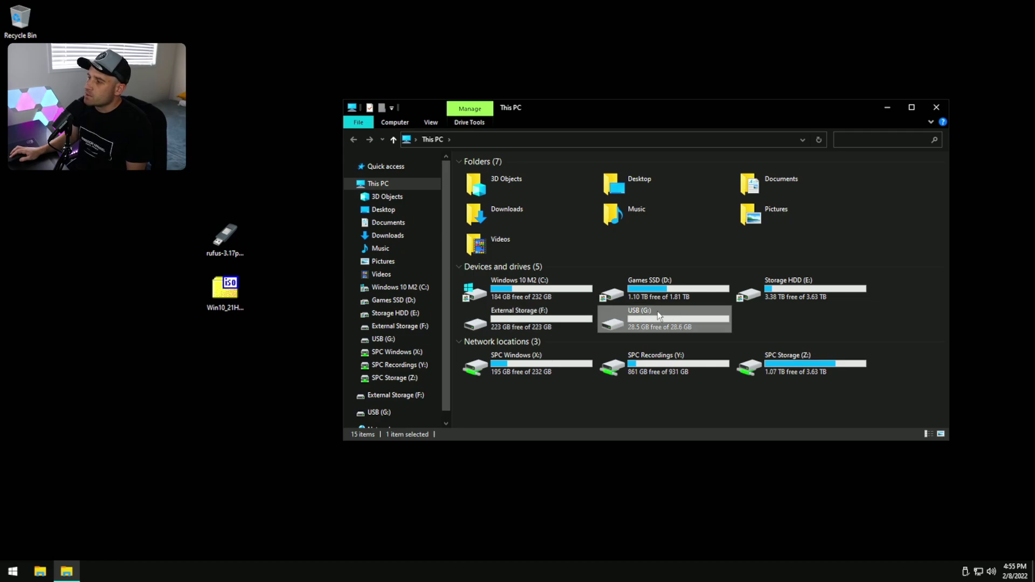
{"action": "left_click", "coordinate": [528, 319]}
{"action": "left_click", "coordinate": [607, 320]}
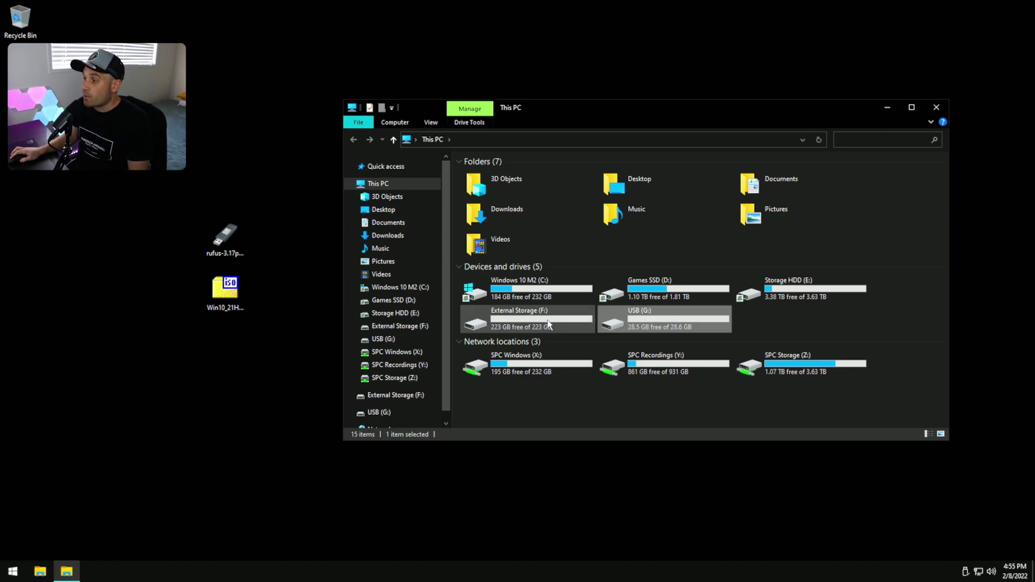
- Launch rufus-3.17p.exe, declining online update checks
{"action": "left_click", "coordinate": [937, 107]}
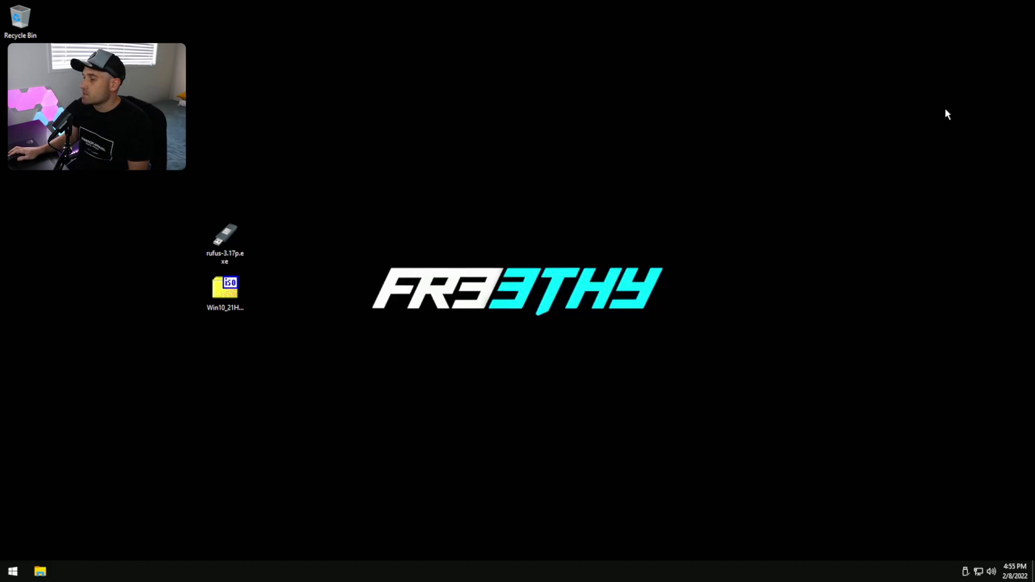
{"action": "left_click", "coordinate": [225, 241]}
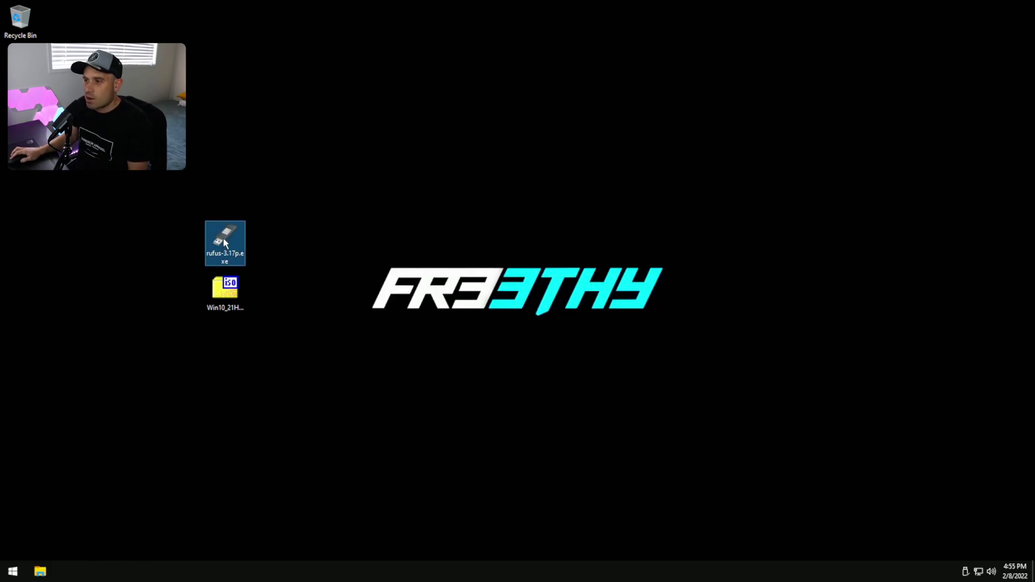
{"action": "double_click", "coordinate": [225, 241]}
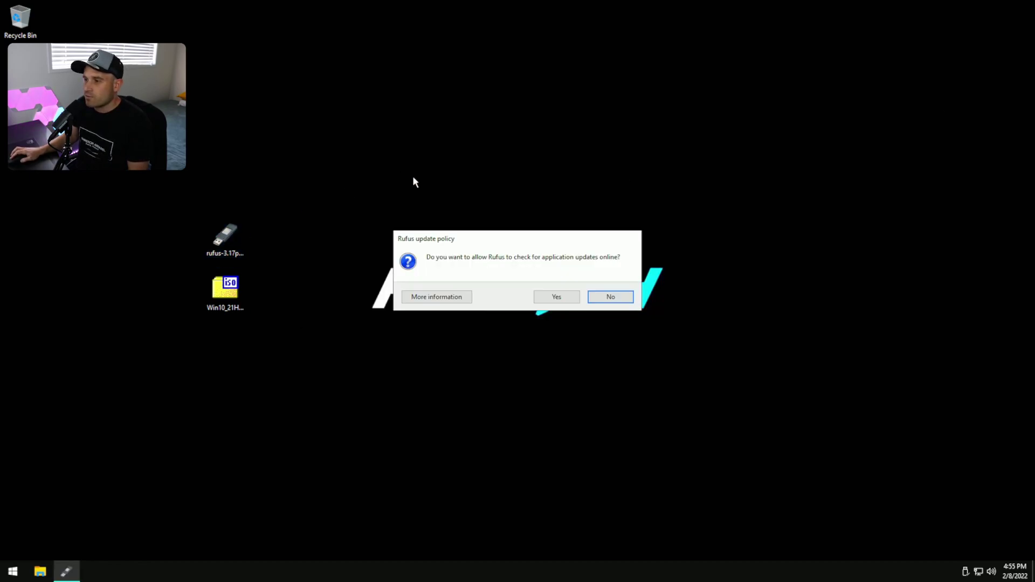
{"action": "left_click", "coordinate": [616, 298]}
{"action": "left_click_drag", "start_coordinate": [525, 112], "coordinate": [605, 111]}
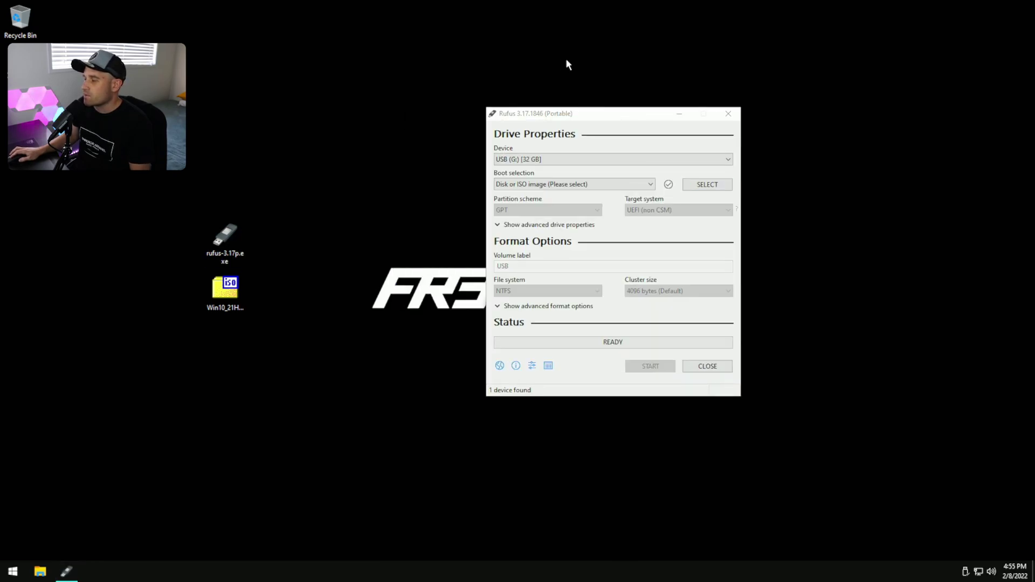
- Target USB (G:) [32 GB] with Disk or ISO image as the boot selection
{"action": "left_click", "coordinate": [532, 160]}
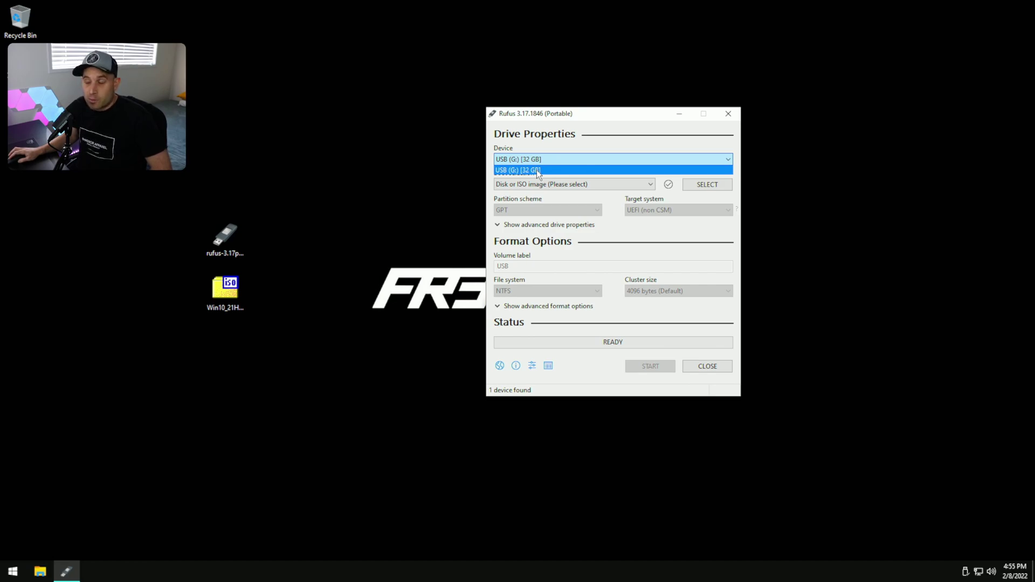
{"action": "left_click", "coordinate": [529, 170]}
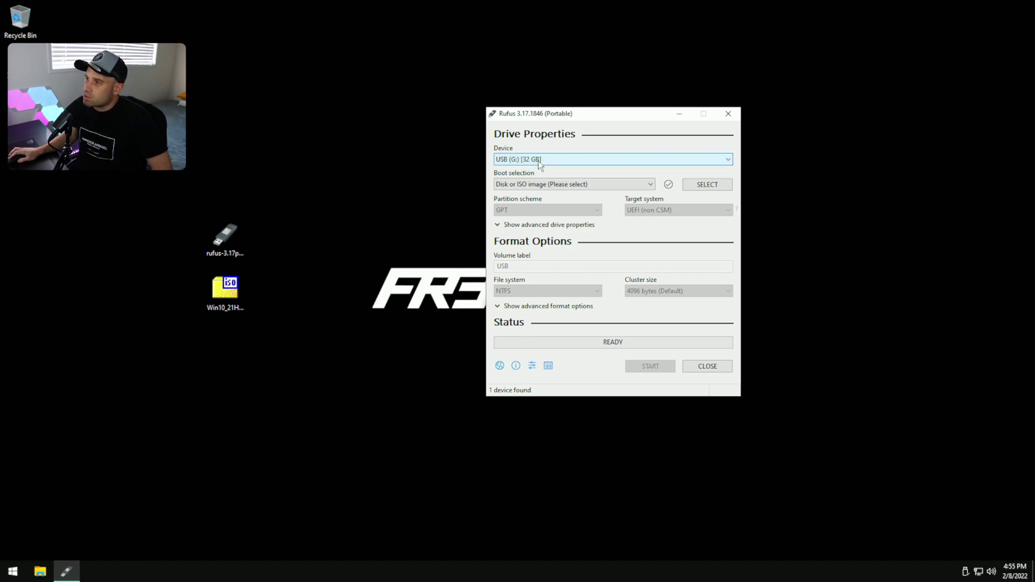
{"action": "left_click", "coordinate": [597, 186]}
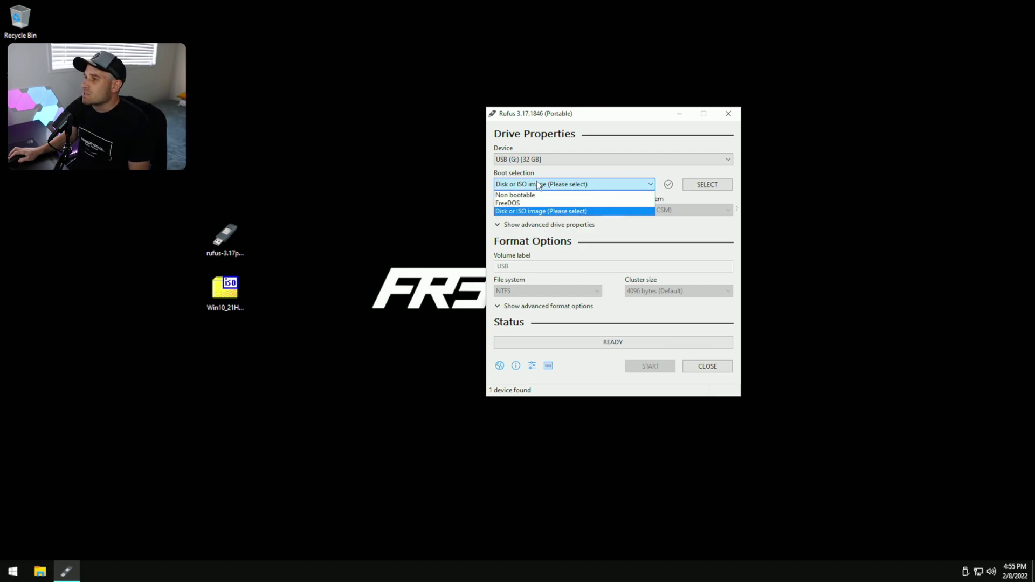
{"action": "left_click", "coordinate": [535, 212]}
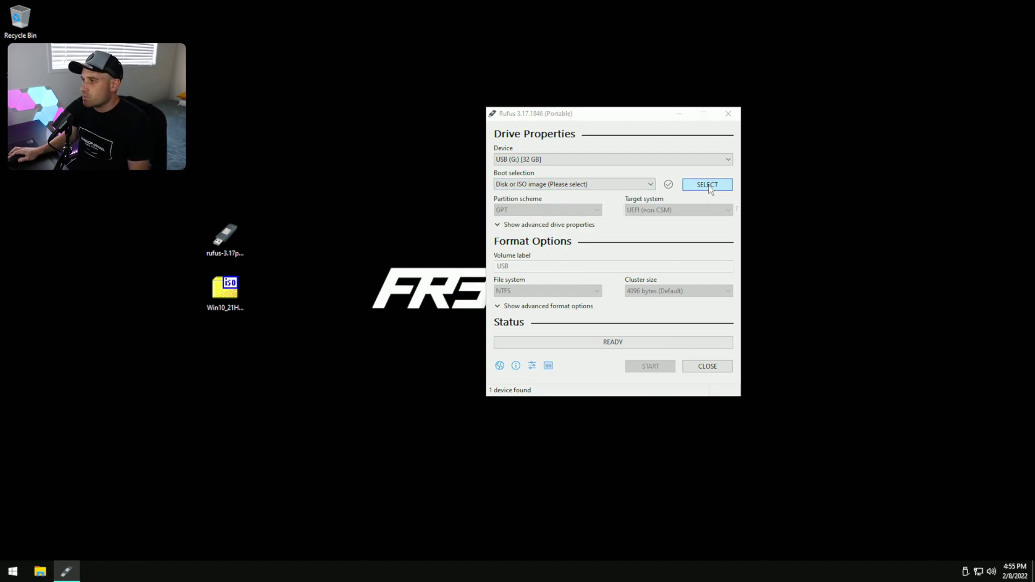
- Load Win10_21H2_English_x64.iso with Standard Windows installation and the GPT partition scheme
{"action": "left_click", "coordinate": [707, 185]}
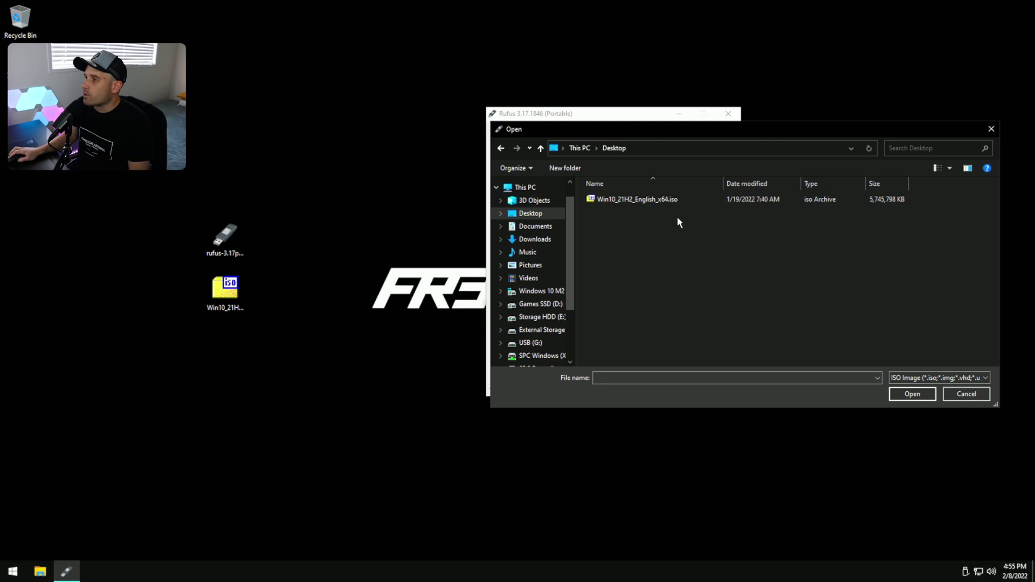
{"action": "left_click", "coordinate": [677, 201]}
{"action": "left_click", "coordinate": [913, 394]}
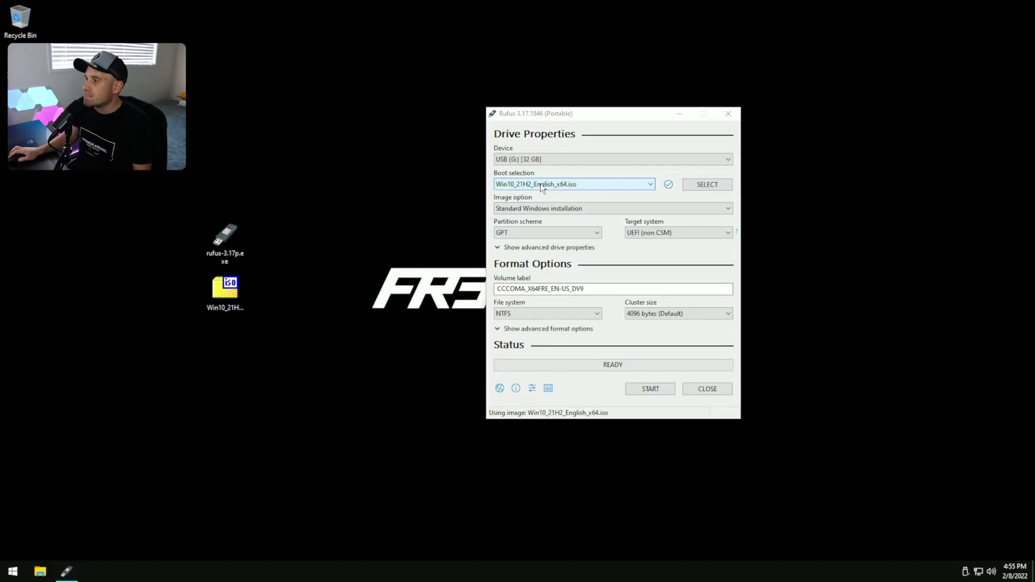
{"action": "left_click", "coordinate": [590, 233]}
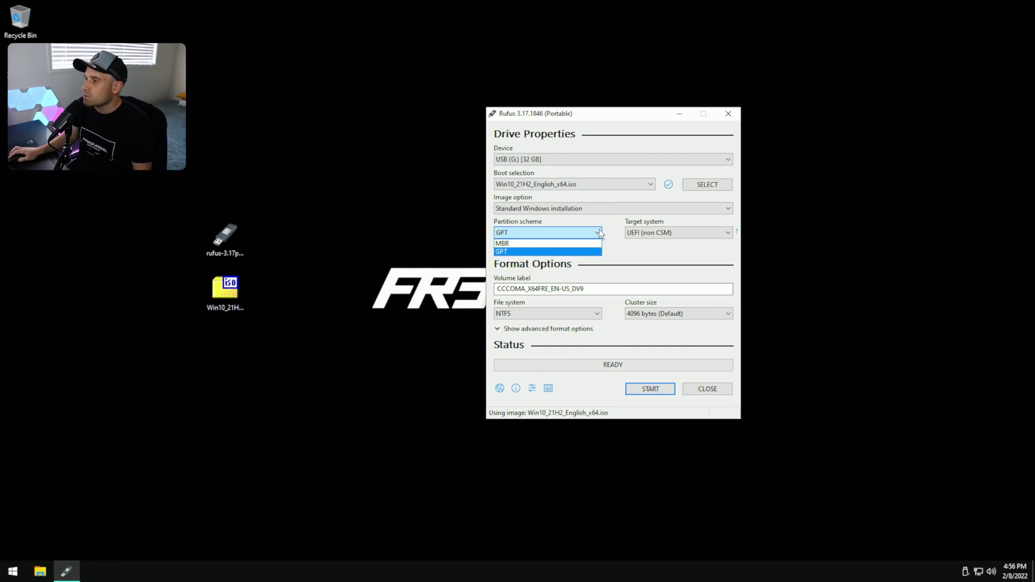
{"action": "left_click", "coordinate": [545, 206]}
{"action": "left_click", "coordinate": [543, 220]}
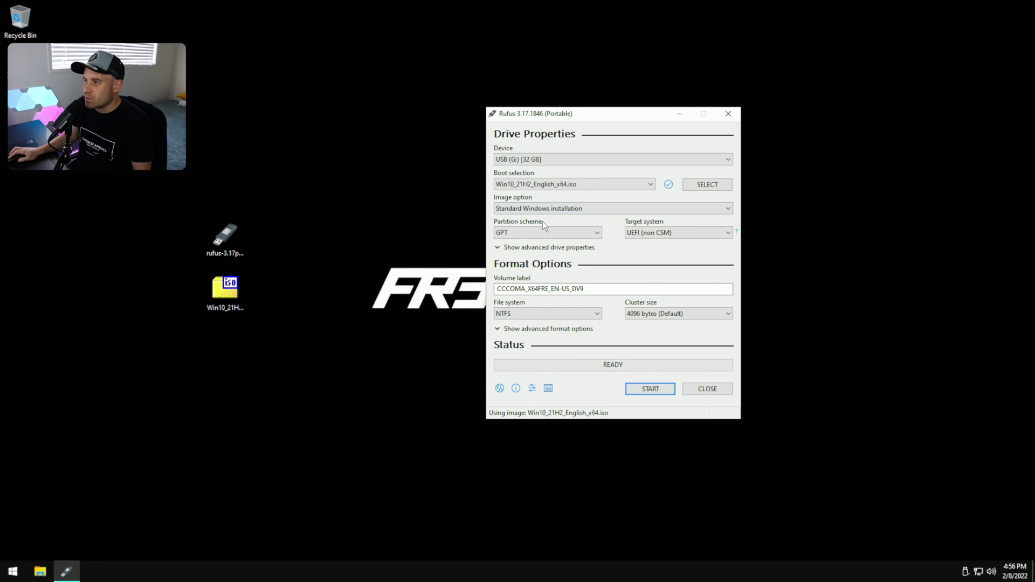
{"action": "left_click", "coordinate": [538, 231]}
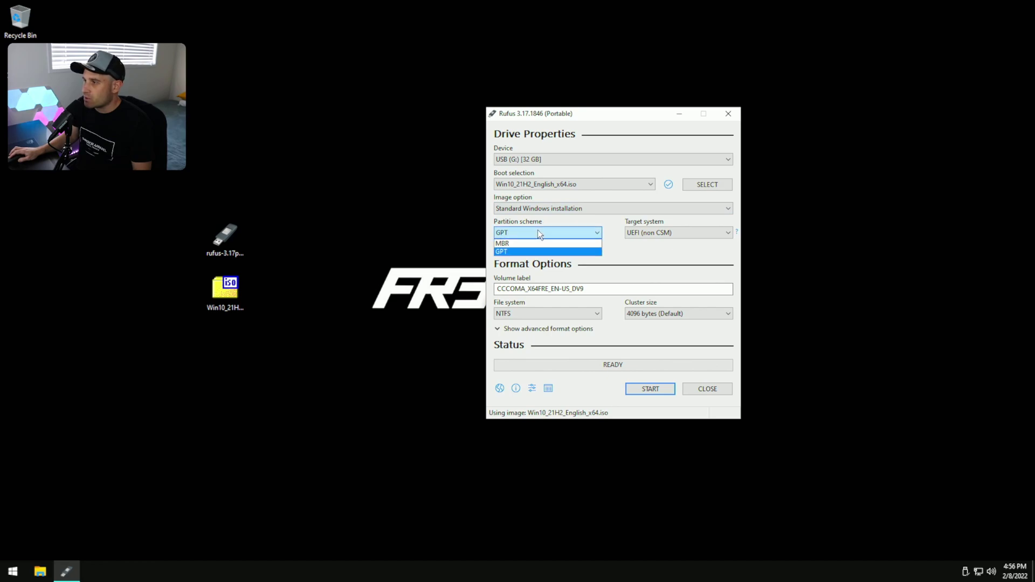
{"action": "left_click", "coordinate": [519, 252]}
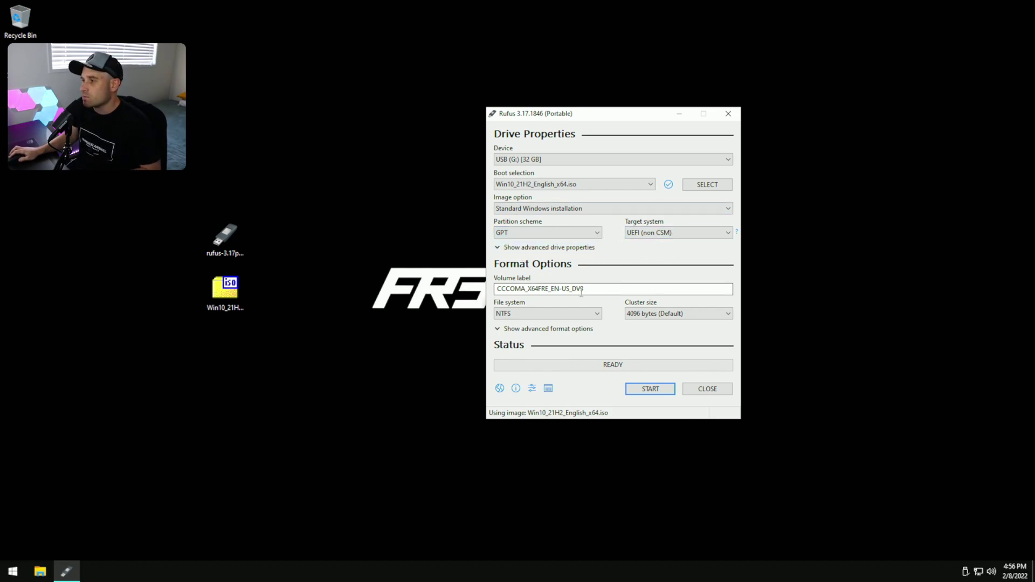
- Replace the default volume label with 'Windows 10'
{"action": "left_click_drag", "start_coordinate": [615, 290], "coordinate": [456, 289]}
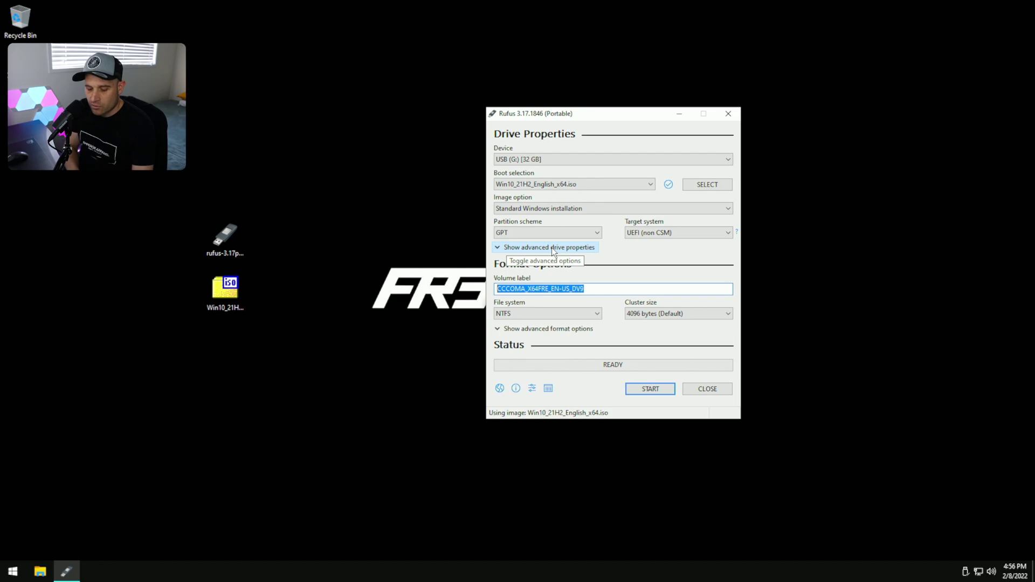
{"action": "type", "text": "Windows Bootable"}
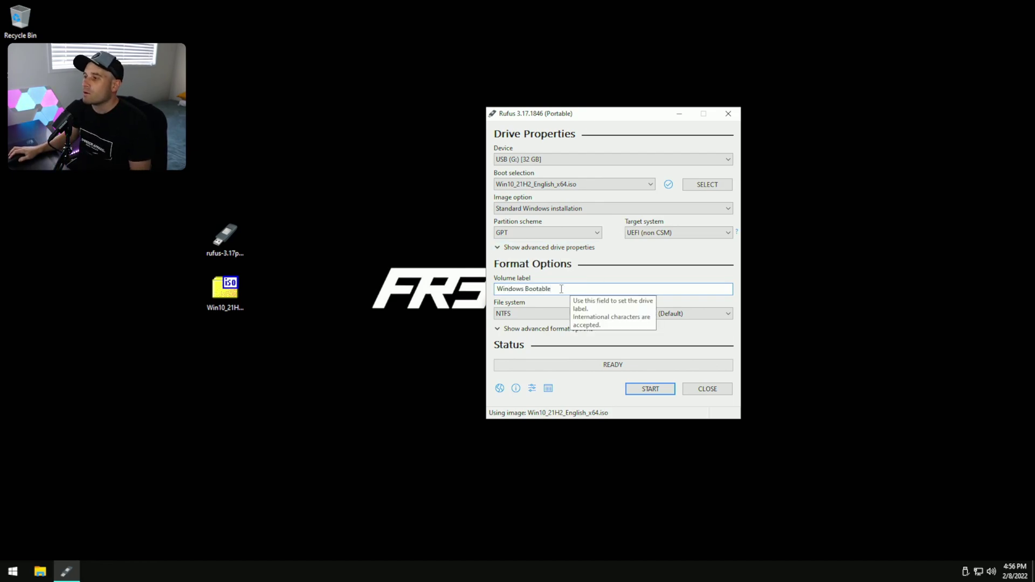
{"action": "left_click_drag", "start_coordinate": [561, 290], "coordinate": [530, 291]}
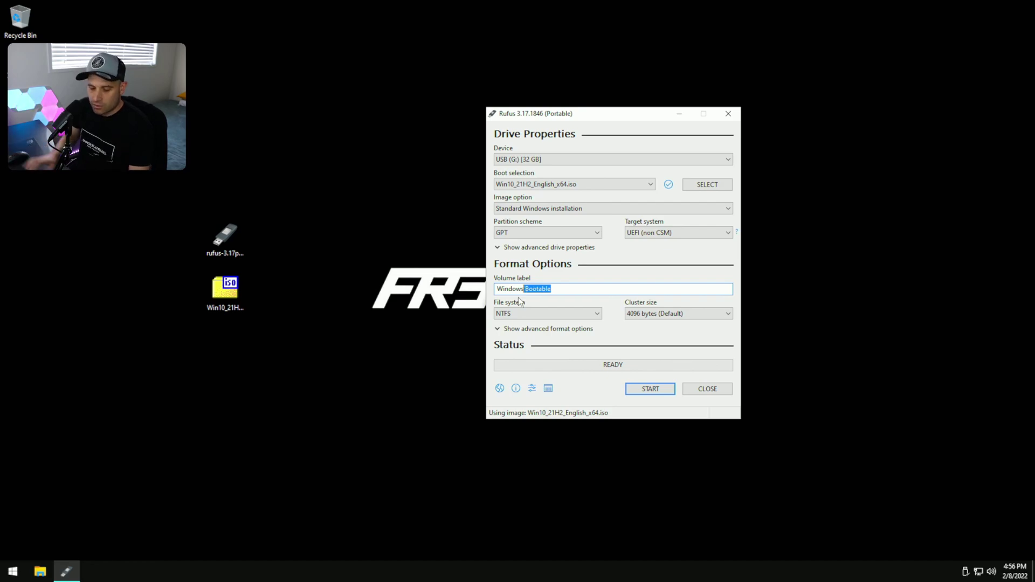
{"action": "key", "text": "BackSpace"}
{"action": "key", "text": "BackSpace"}
{"action": "type", "text": "10"}
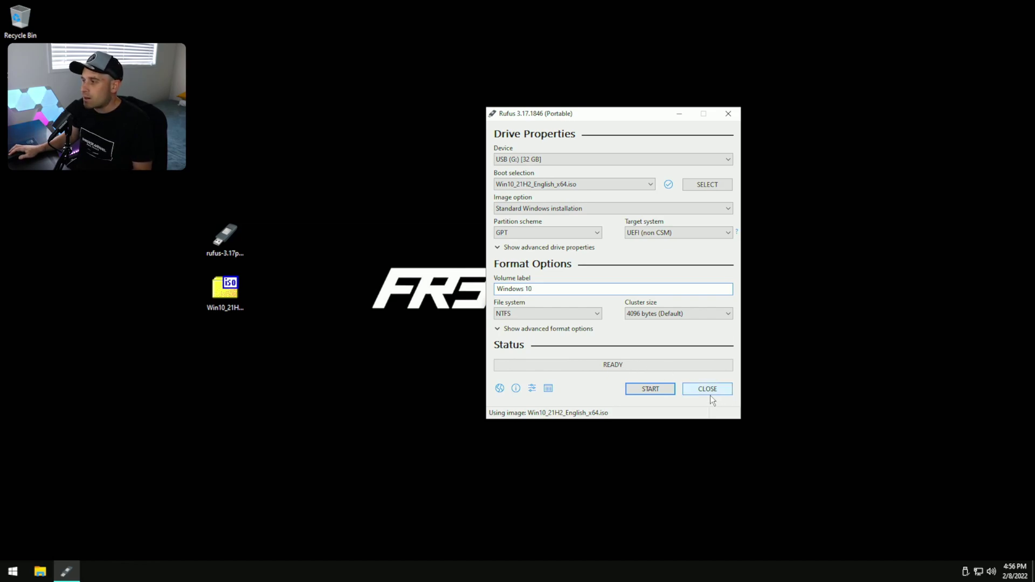
{"action": "left_click", "coordinate": [529, 159]}
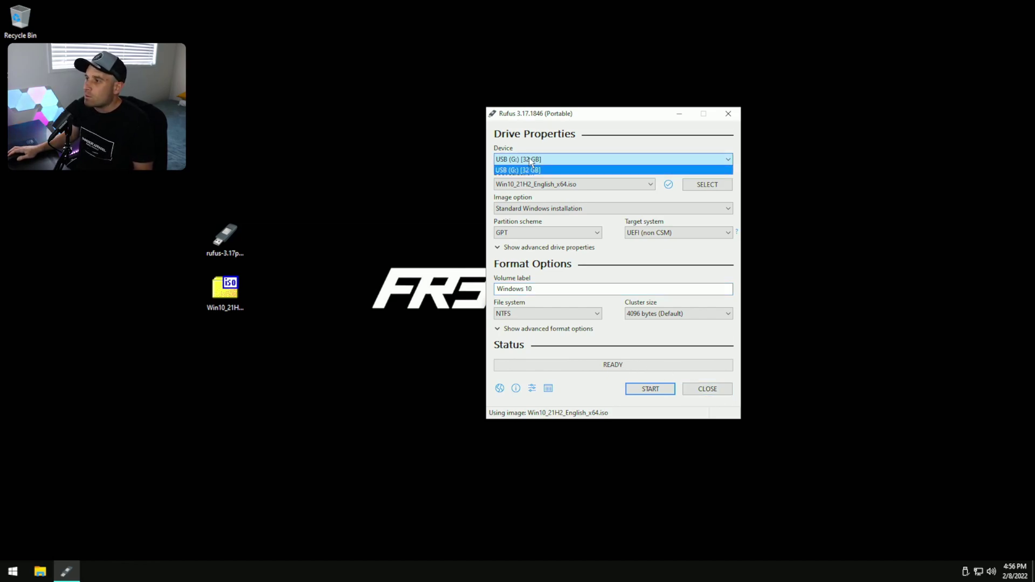
- Check the External Storage (F:) drive under This PC, then close File Explorer
{"action": "left_click", "coordinate": [292, 135]}
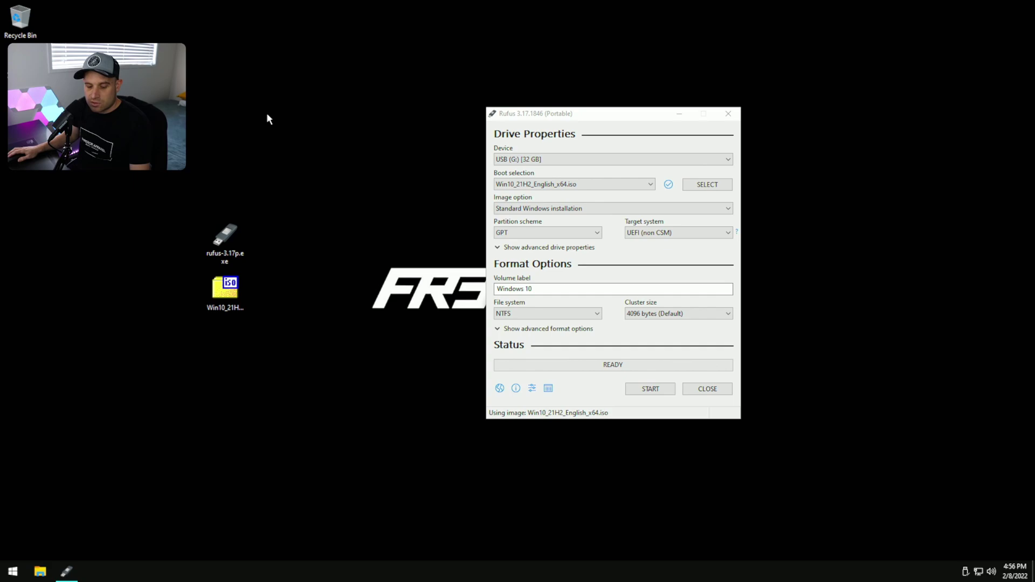
{"action": "key", "text": "super+e"}
{"action": "left_click", "coordinate": [507, 329]}
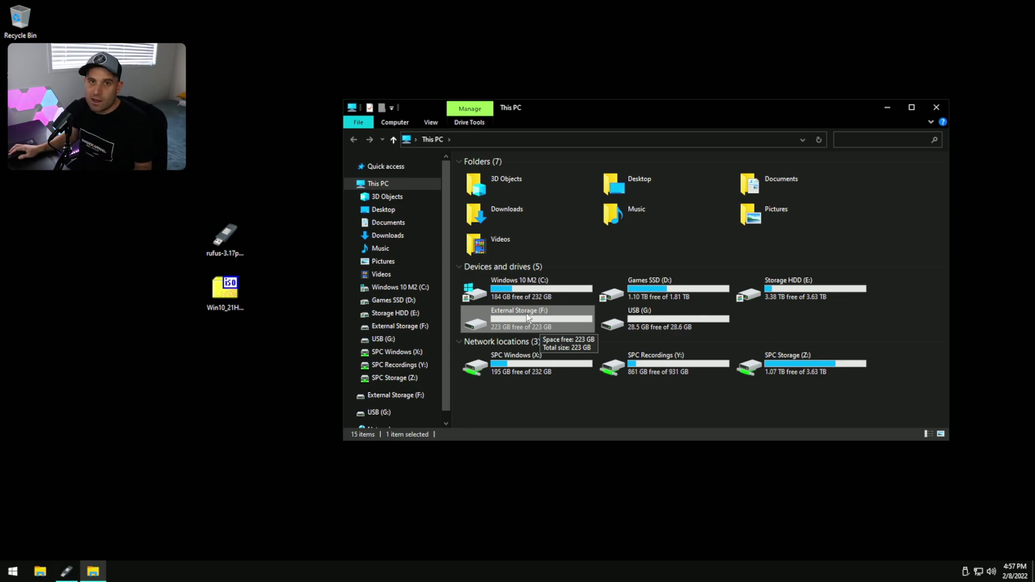
{"action": "left_click", "coordinate": [936, 108]}
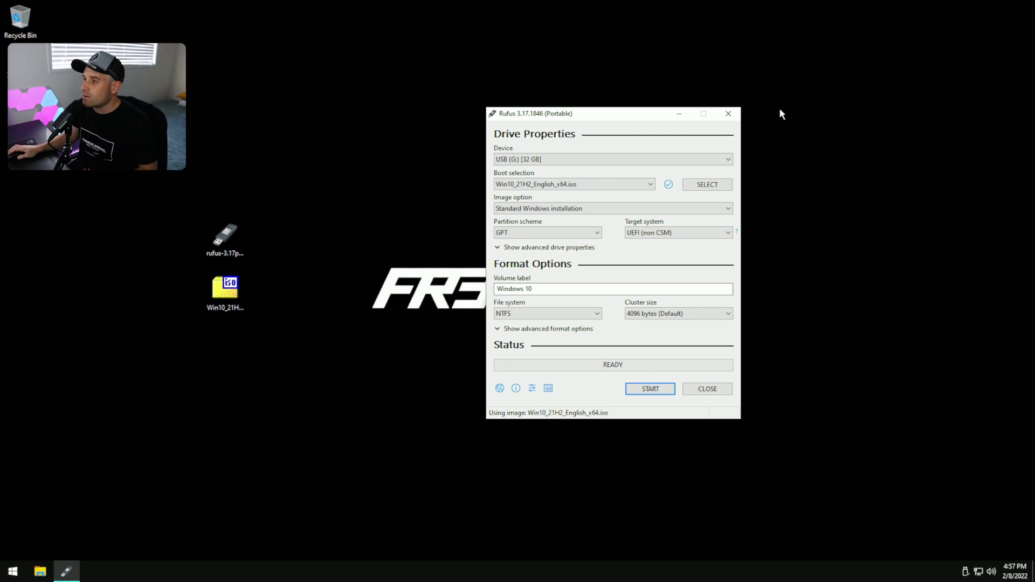
- Close Rufus and relaunch it fresh, still targeting USB (G:) [32 GB]
{"action": "left_click", "coordinate": [537, 159]}
{"action": "left_click", "coordinate": [538, 159]}
{"action": "left_click", "coordinate": [728, 114]}
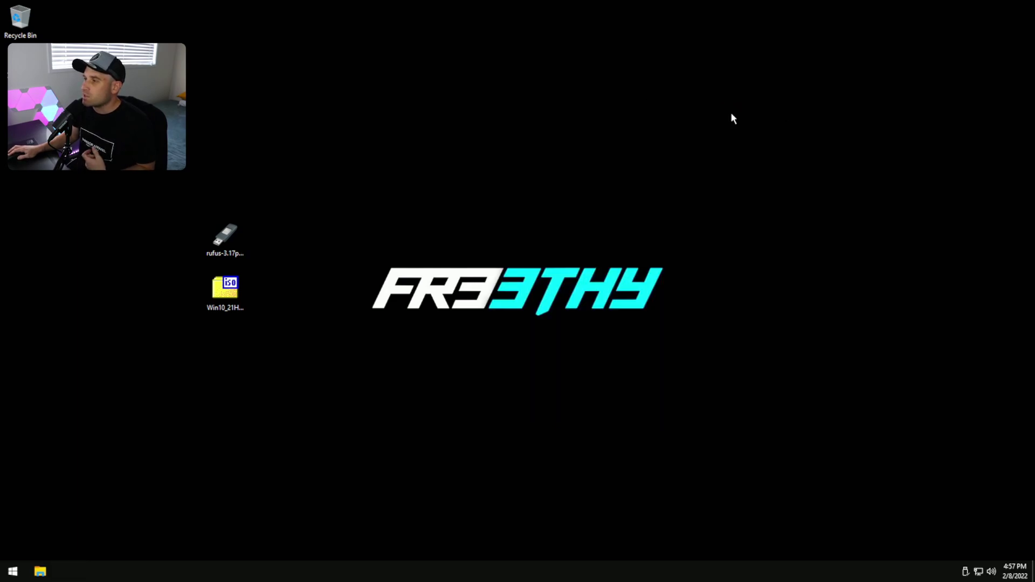
{"action": "double_click", "coordinate": [233, 242]}
{"action": "left_click_drag", "start_coordinate": [507, 118], "coordinate": [624, 143]}
{"action": "left_click", "coordinate": [606, 185]}
{"action": "left_click", "coordinate": [603, 194]}
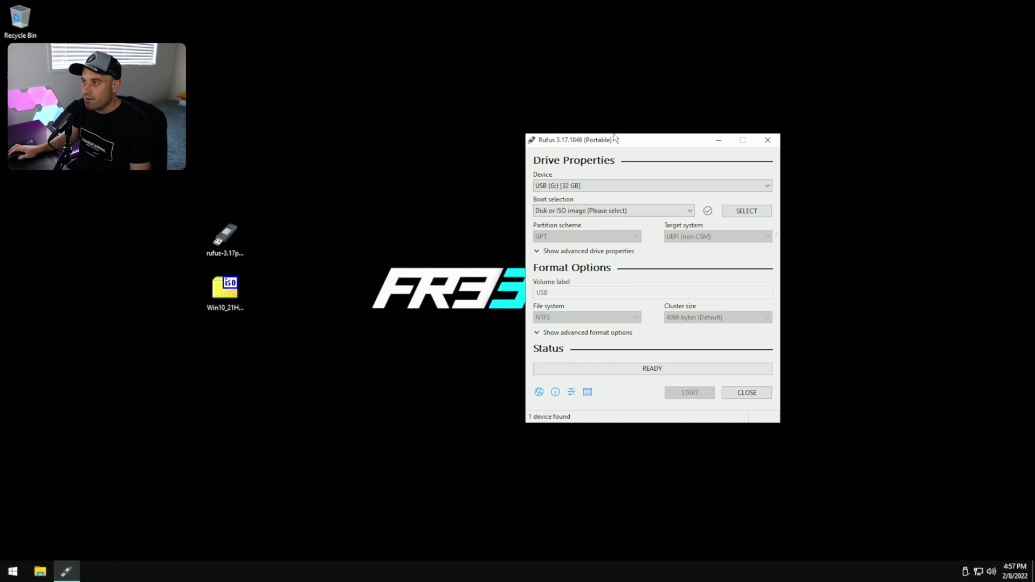
- List hard disks with Alt+F and target External Storage (F:) [240 GB] using Disk or ISO image
{"action": "key", "text": "alt+f"}
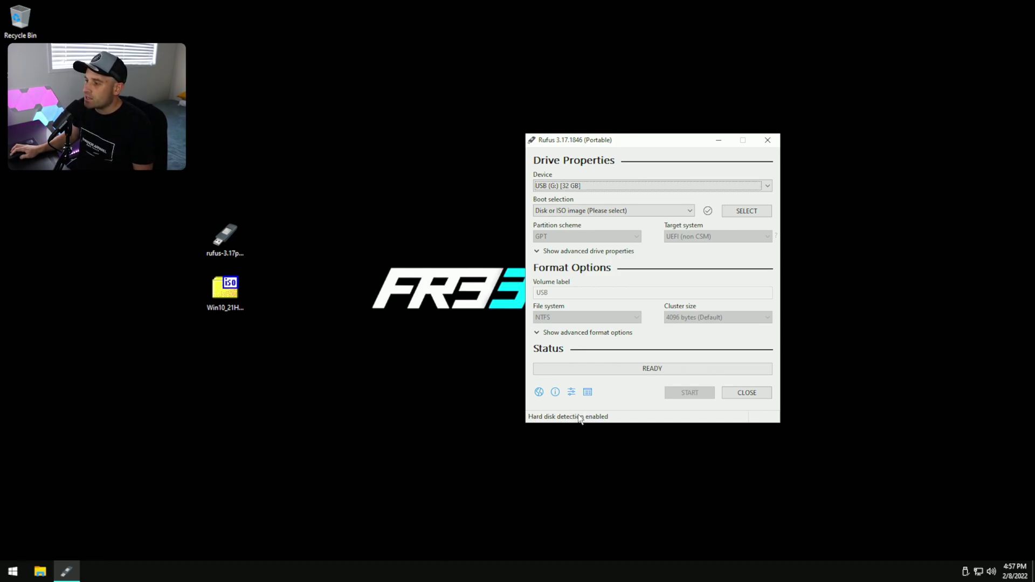
{"action": "left_click", "coordinate": [594, 186]}
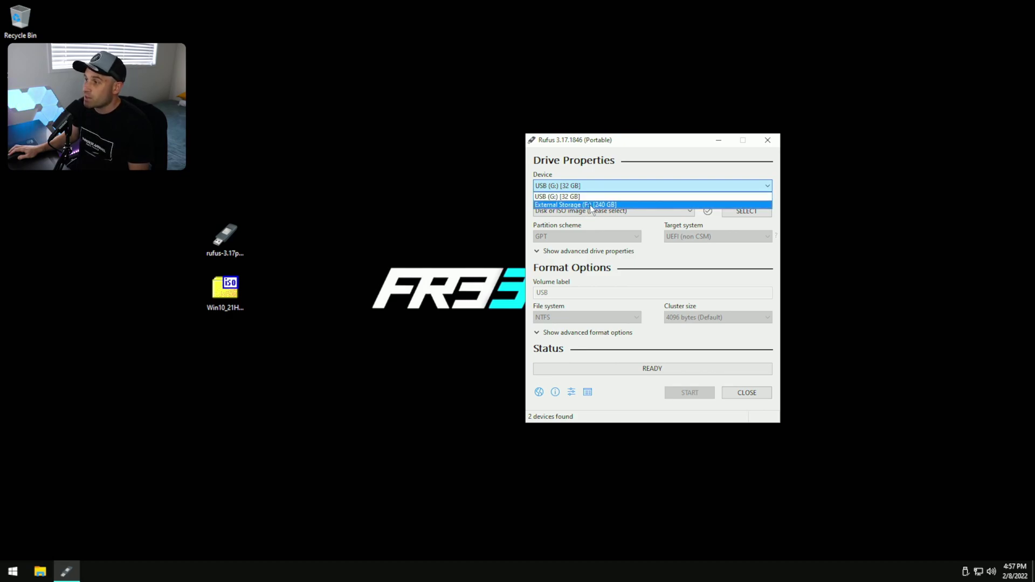
{"action": "left_click", "coordinate": [590, 205]}
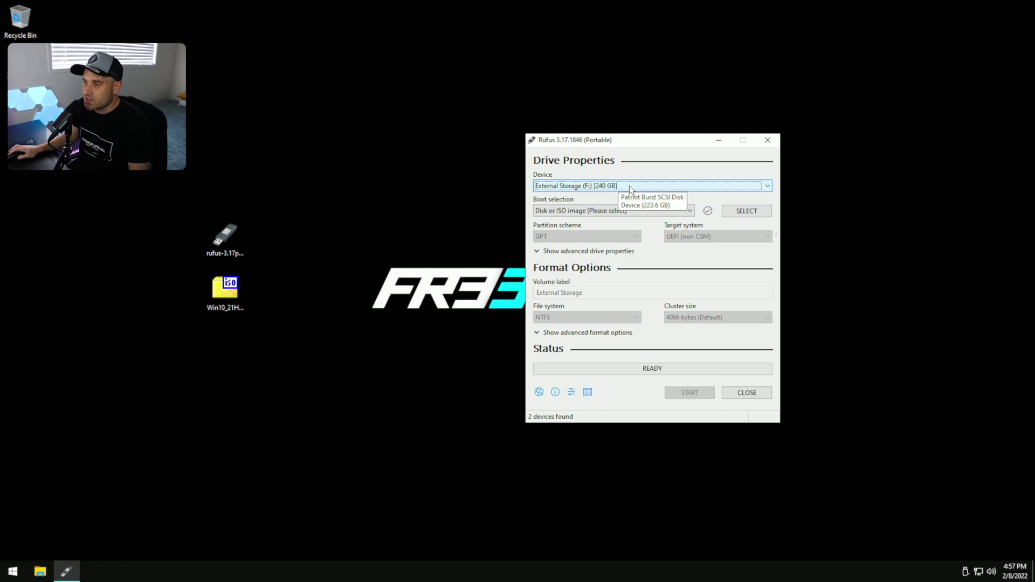
{"action": "left_click", "coordinate": [647, 211]}
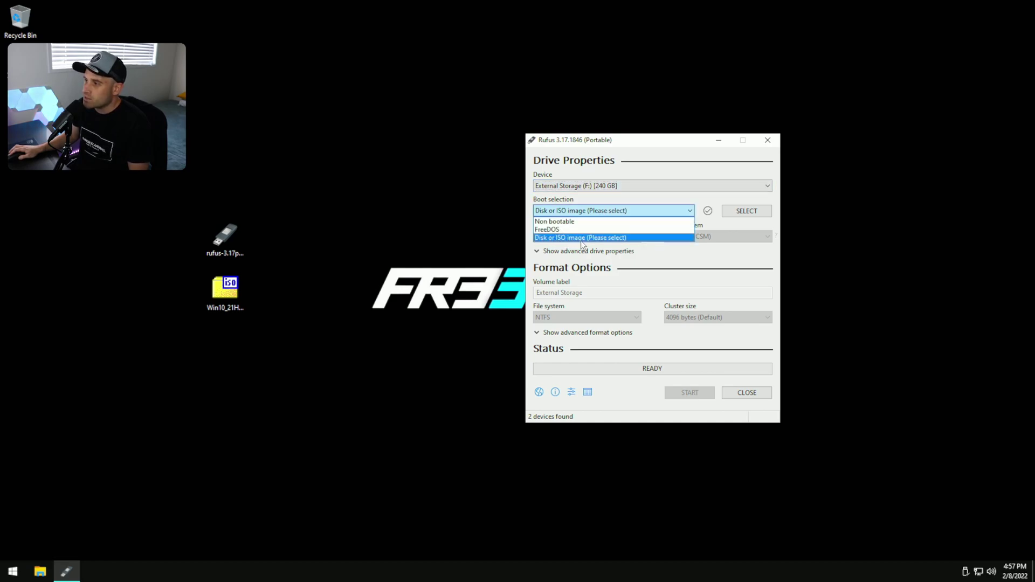
{"action": "left_click", "coordinate": [597, 239]}
- Load Win10_21H2_English_x64.iso and set the volume label to 'Windows 10'
{"action": "left_click", "coordinate": [747, 211]}
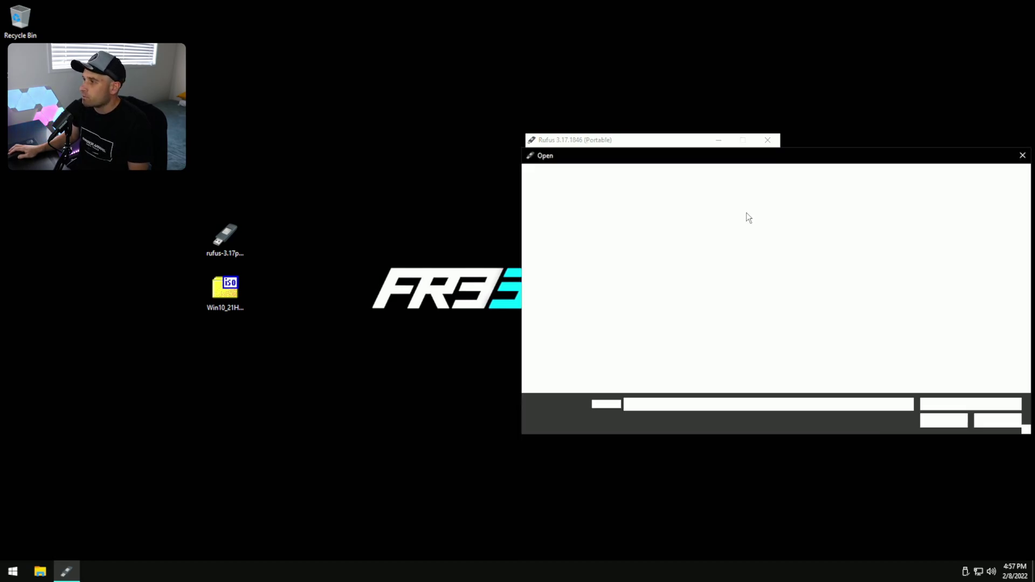
{"action": "left_click", "coordinate": [675, 238]}
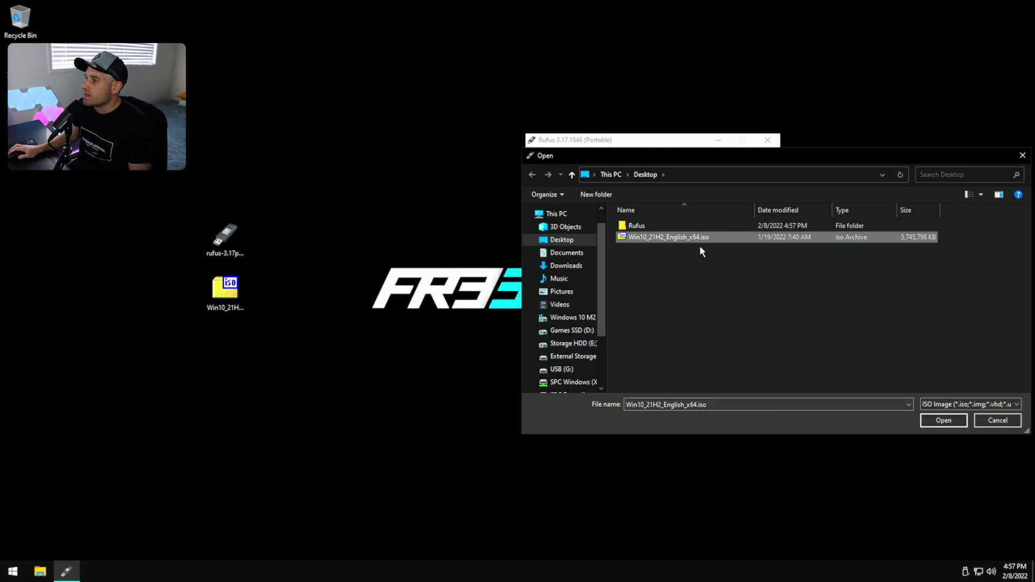
{"action": "left_click", "coordinate": [945, 422]}
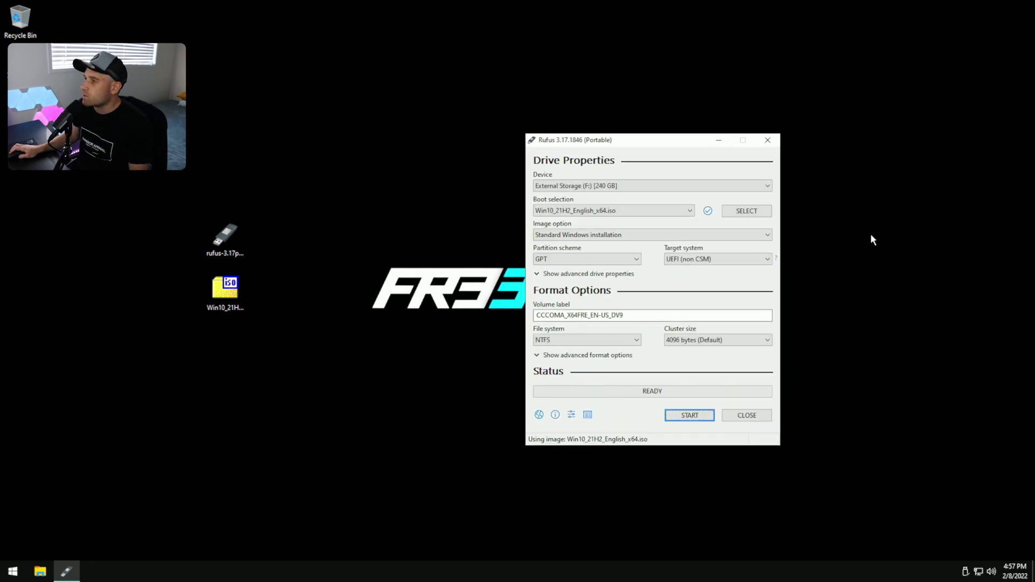
{"action": "left_click_drag", "start_coordinate": [624, 315], "coordinate": [592, 312]}
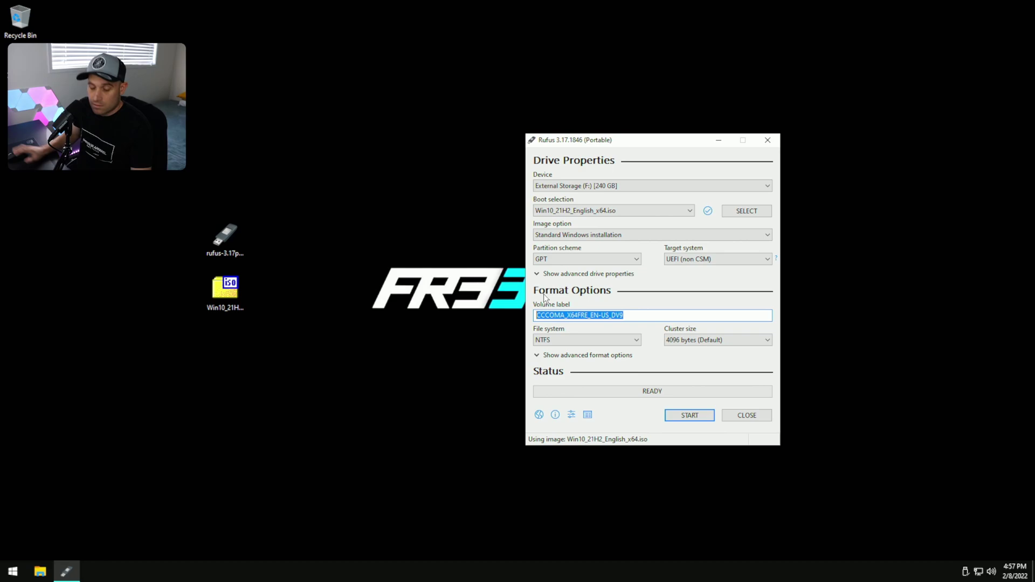
{"action": "type", "text": "Windows 10"}
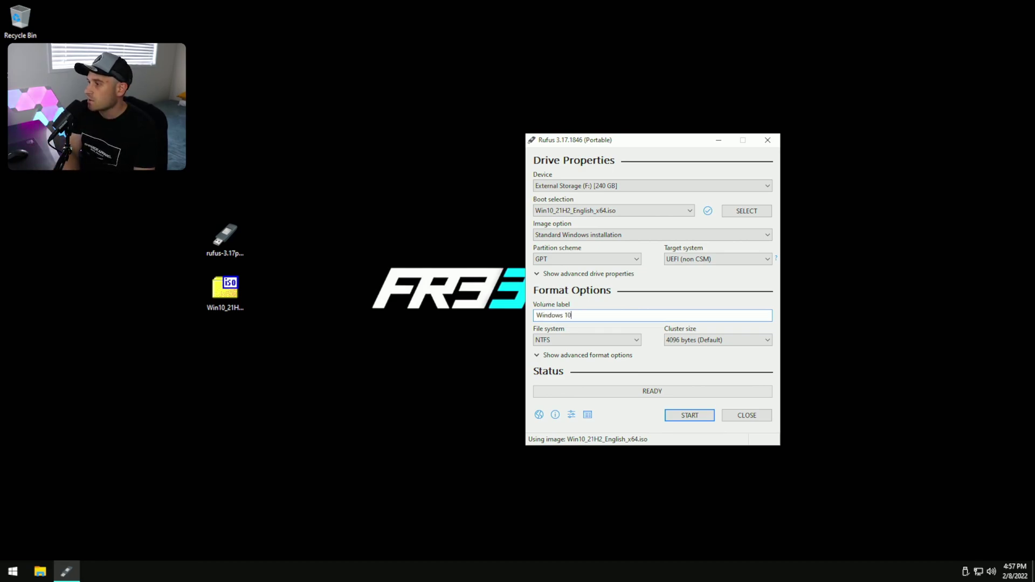
- Write the Windows 10 image to External Storage (F:), accepting that the drive is erased
{"action": "left_click", "coordinate": [691, 416]}
{"action": "left_click", "coordinate": [559, 330]}
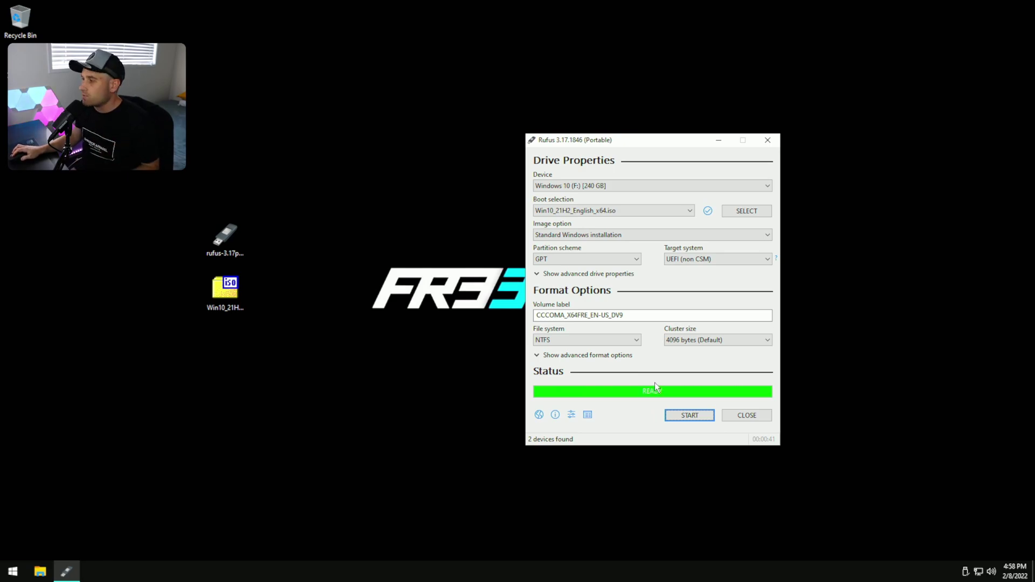
- Close Rufus and browse Windows 10 (F:) showing boot, efi, sources, support and setup.exe
{"action": "left_click", "coordinate": [750, 416]}
{"action": "left_click", "coordinate": [40, 572]}
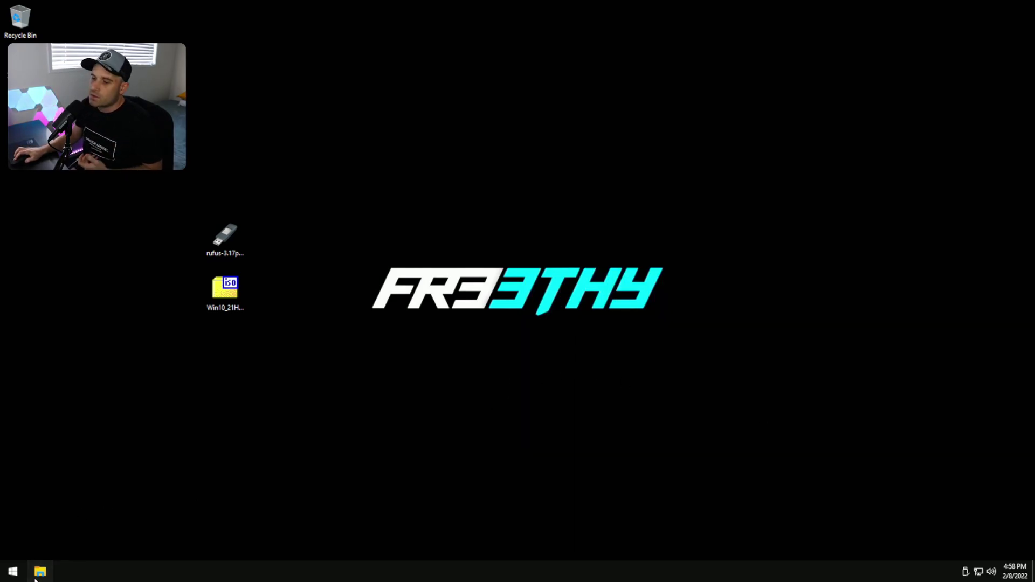
{"action": "double_click", "coordinate": [513, 319]}
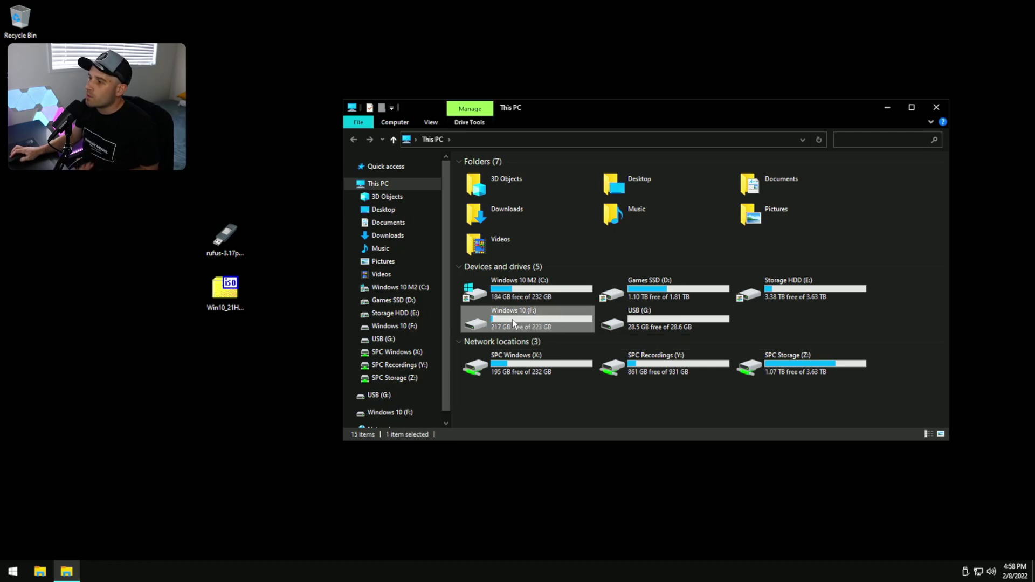
{"action": "key", "text": "ctrl+a"}
{"action": "left_click", "coordinate": [537, 317]}
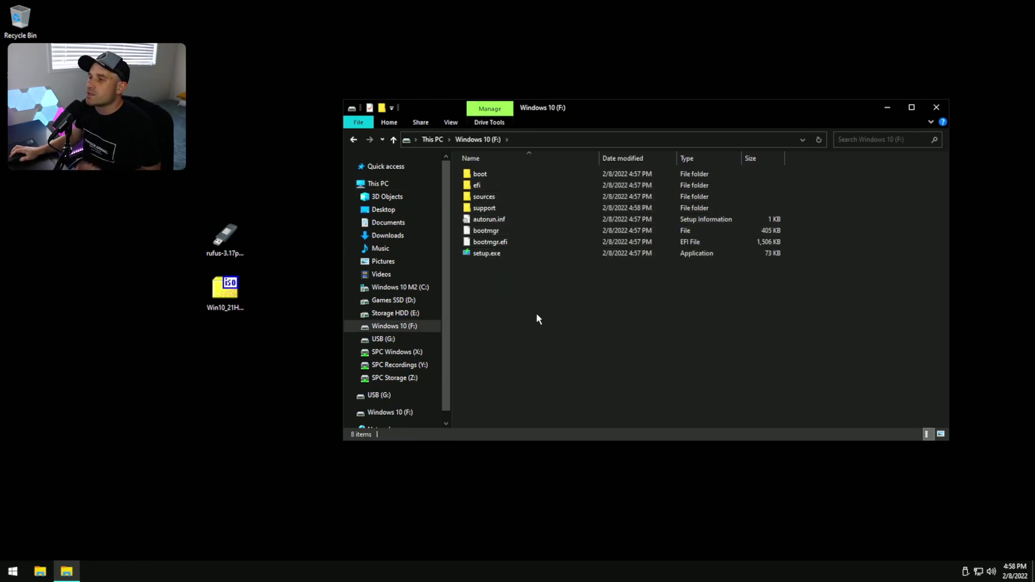